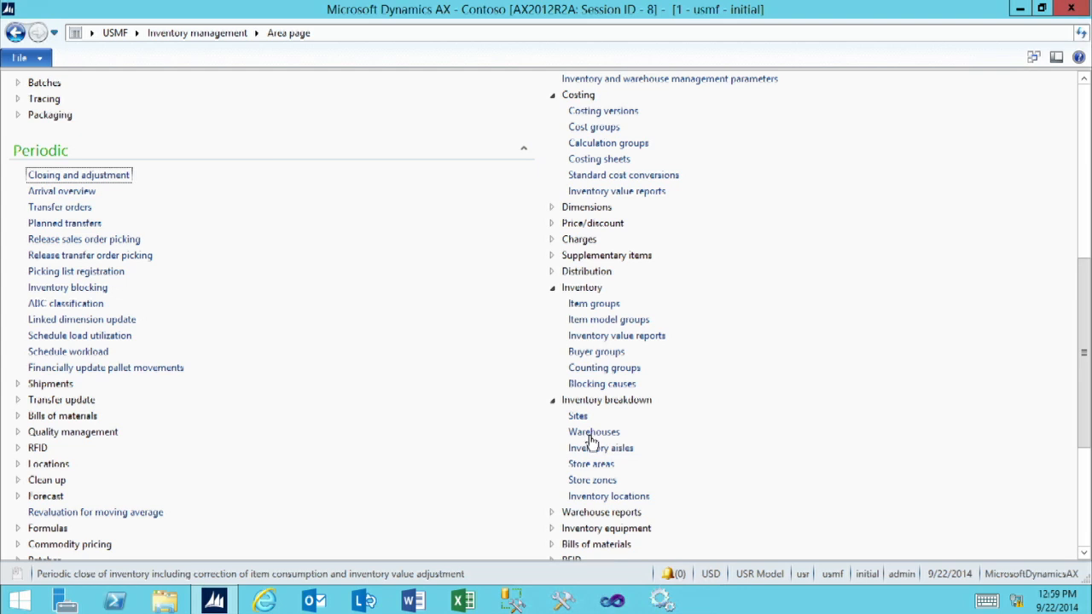
- Open the warehouse setup and create a new warehouse 71 named "Fargo Warehouse"
click(590, 431)
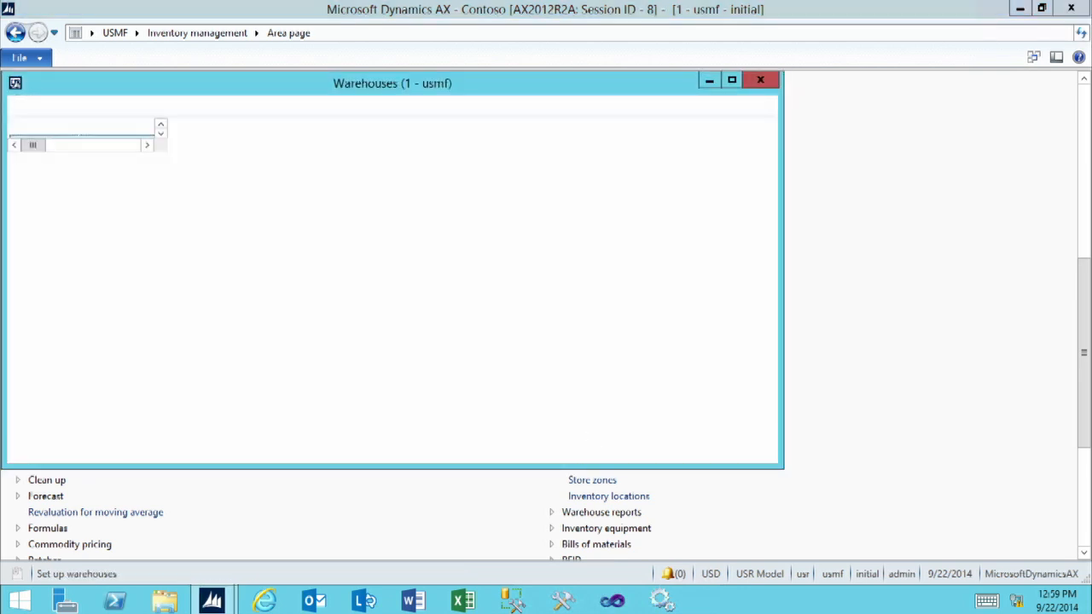
click(731, 81)
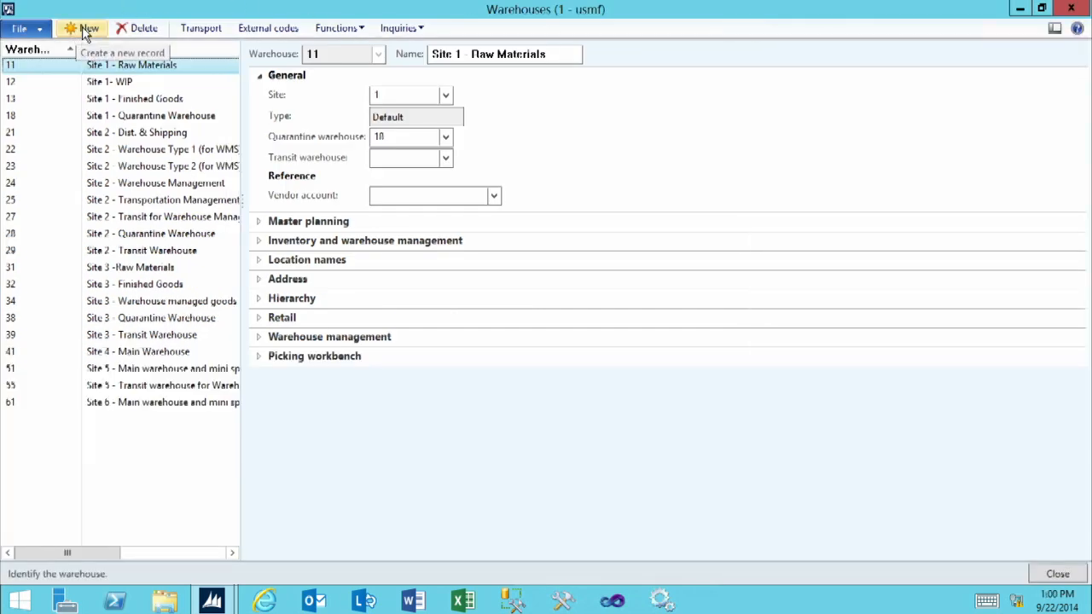
click(84, 30)
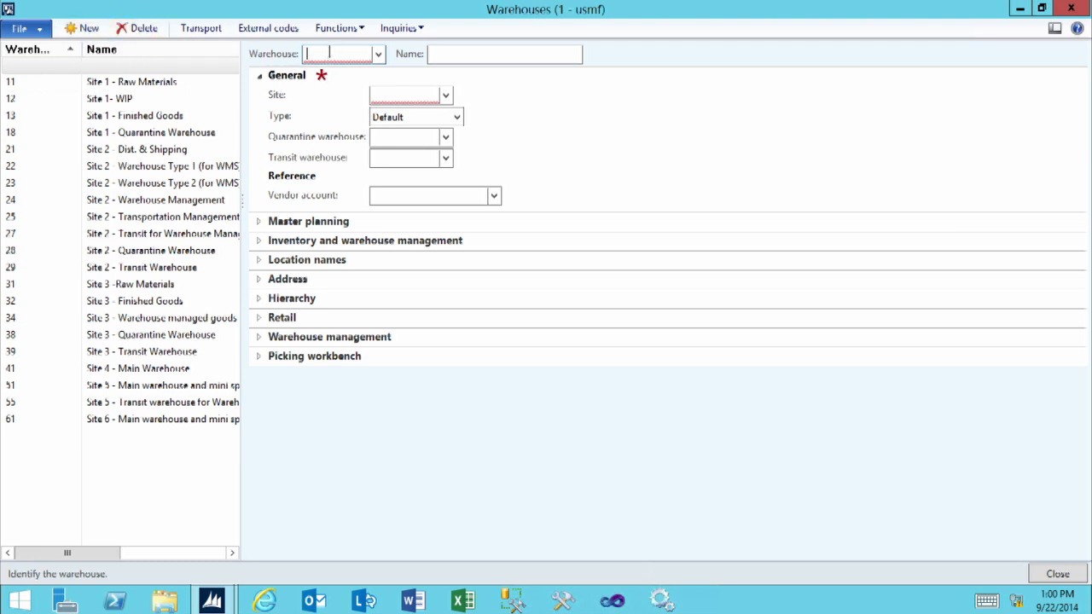
text(71)
key(Tab)
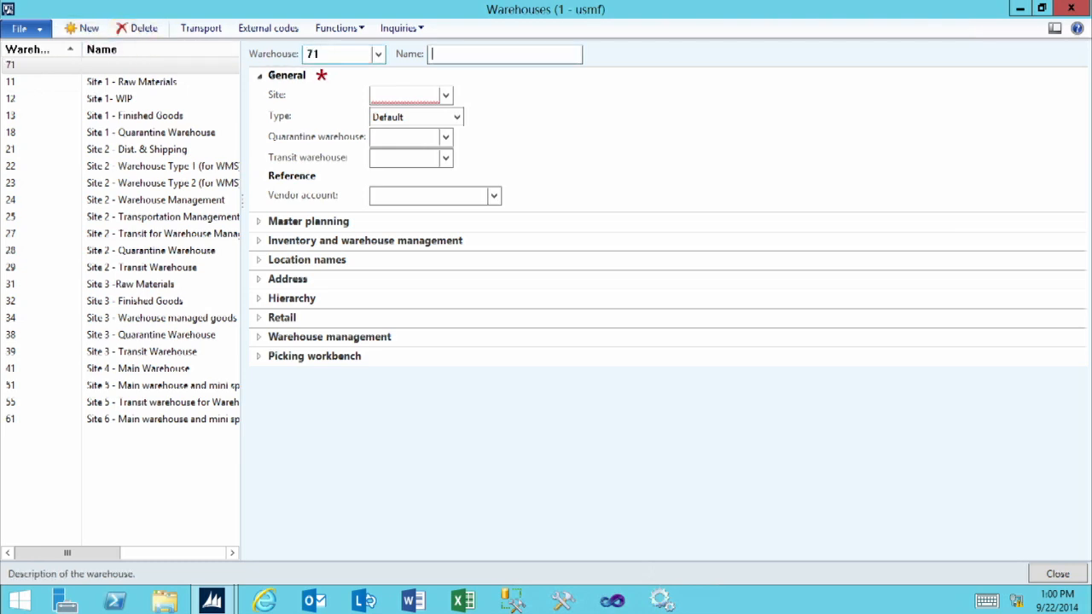
text(Fargo Warehouse)
- Assign the Fargo warehouse to site 7 (Site 7 - Fargo) with warehouse type Default
click(399, 95)
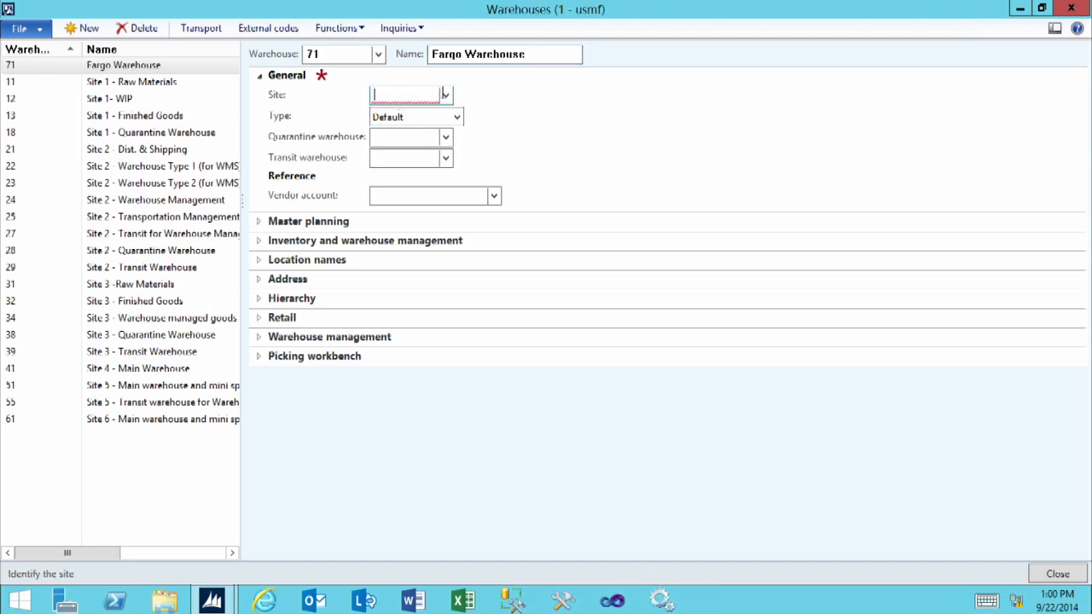
click(446, 95)
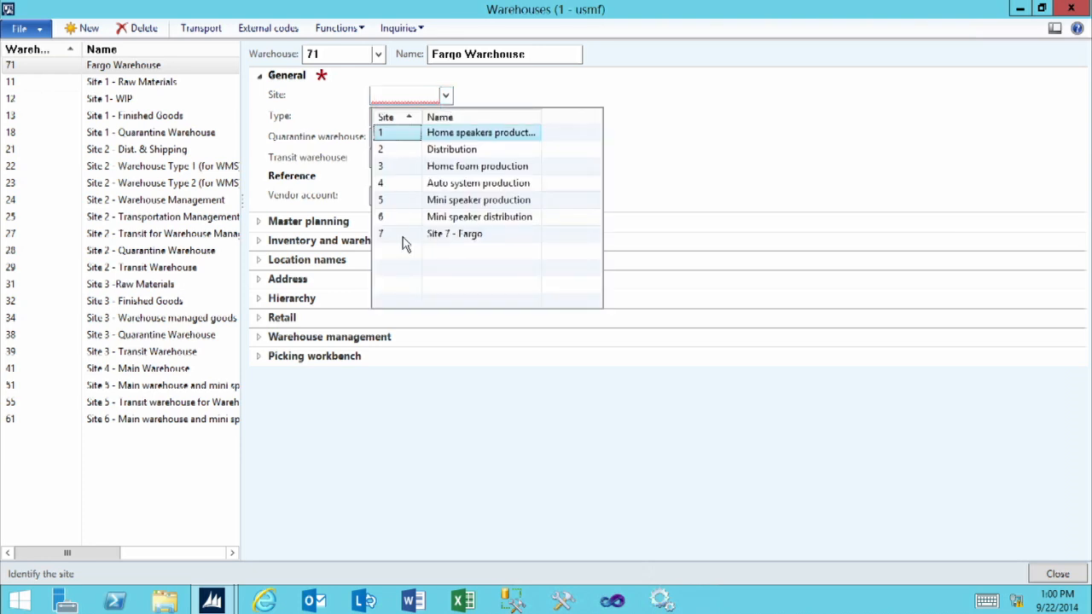
click(406, 242)
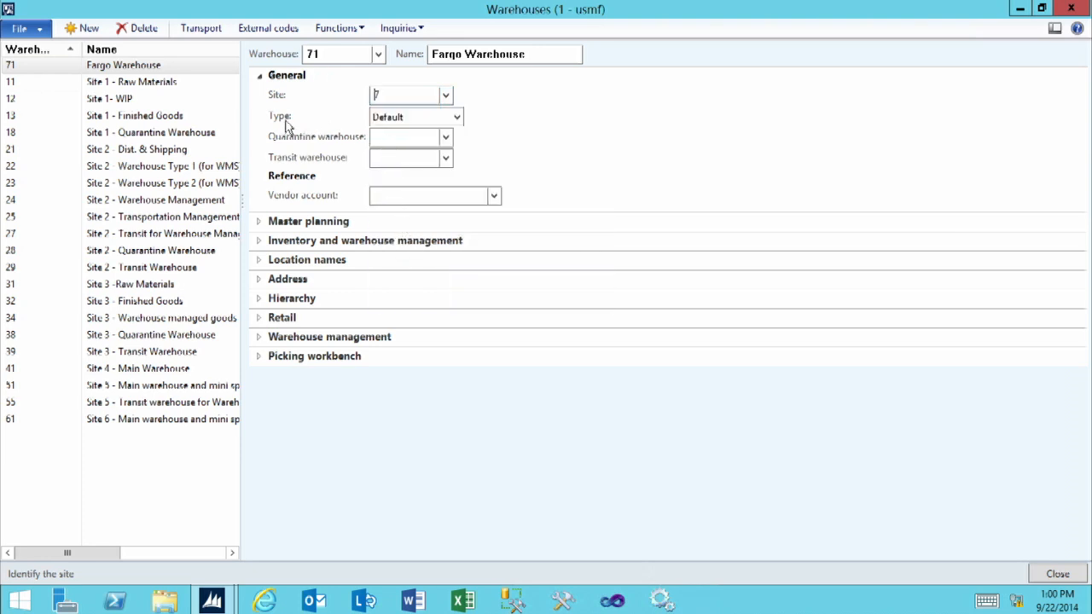
click(411, 117)
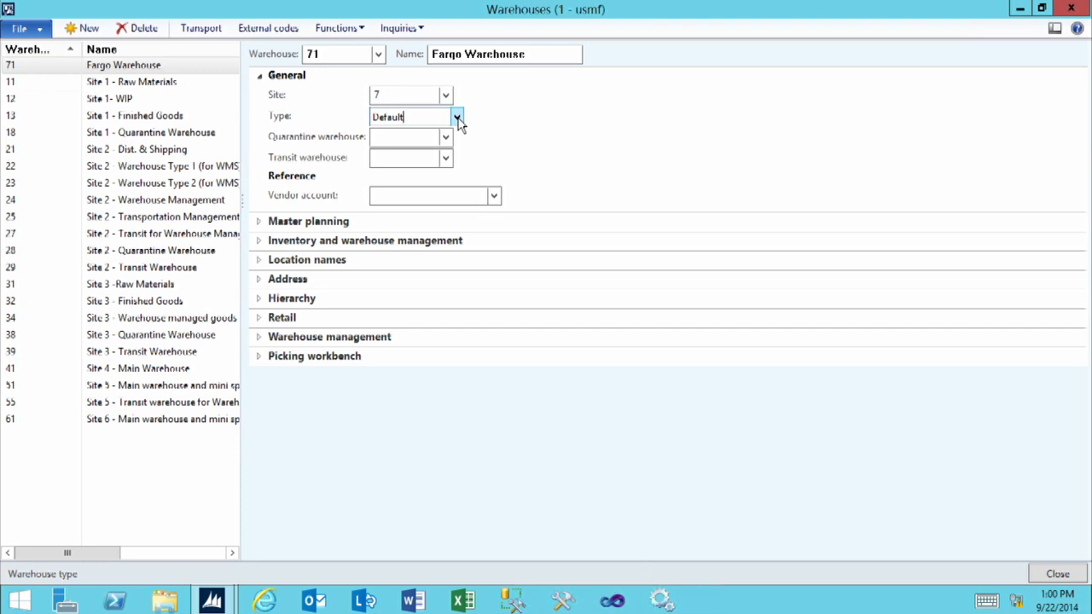
click(458, 118)
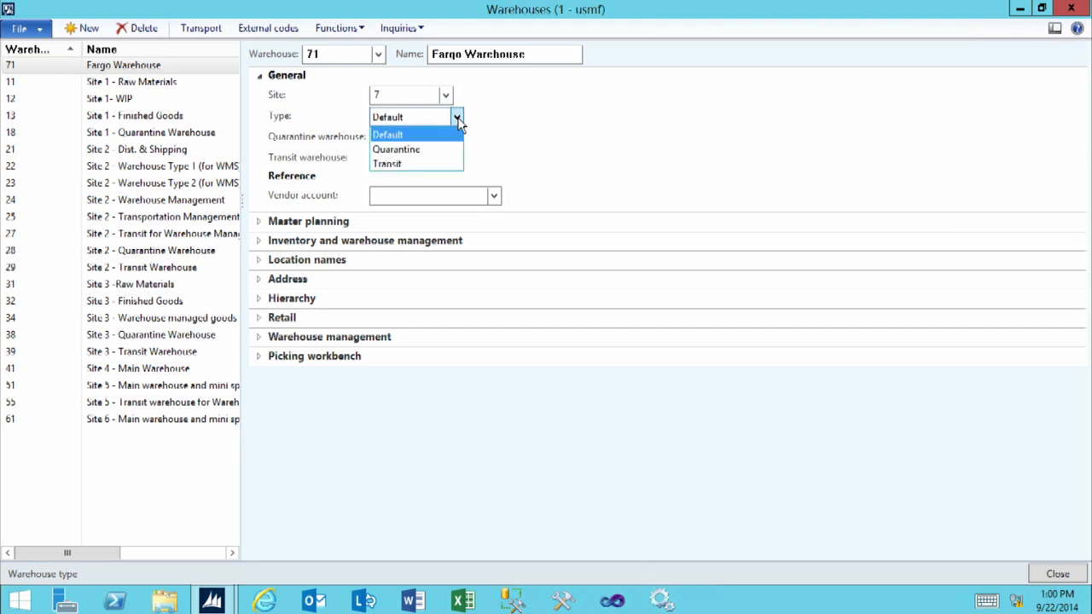
click(385, 136)
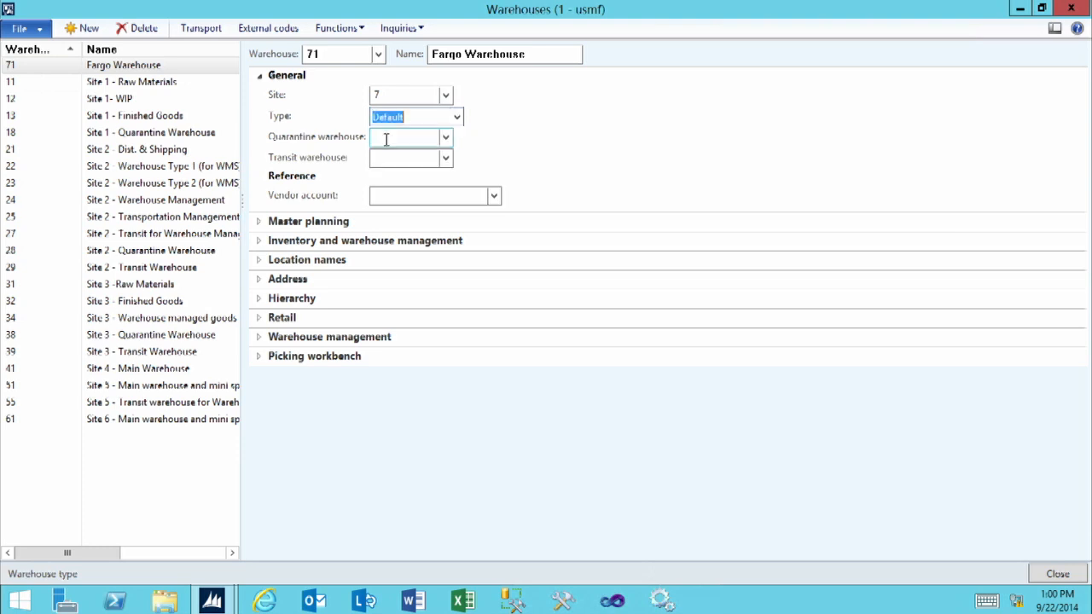
- Review the new warehouse's quarantine, transit and vendor fields and its master planning, inventory, location name and address settings
click(385, 139)
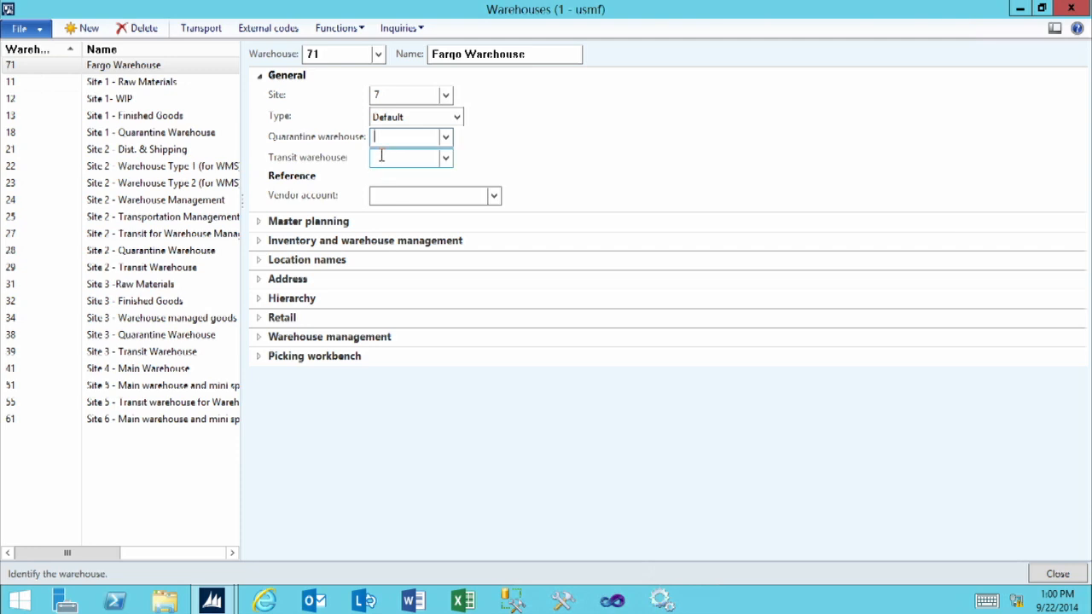
click(382, 197)
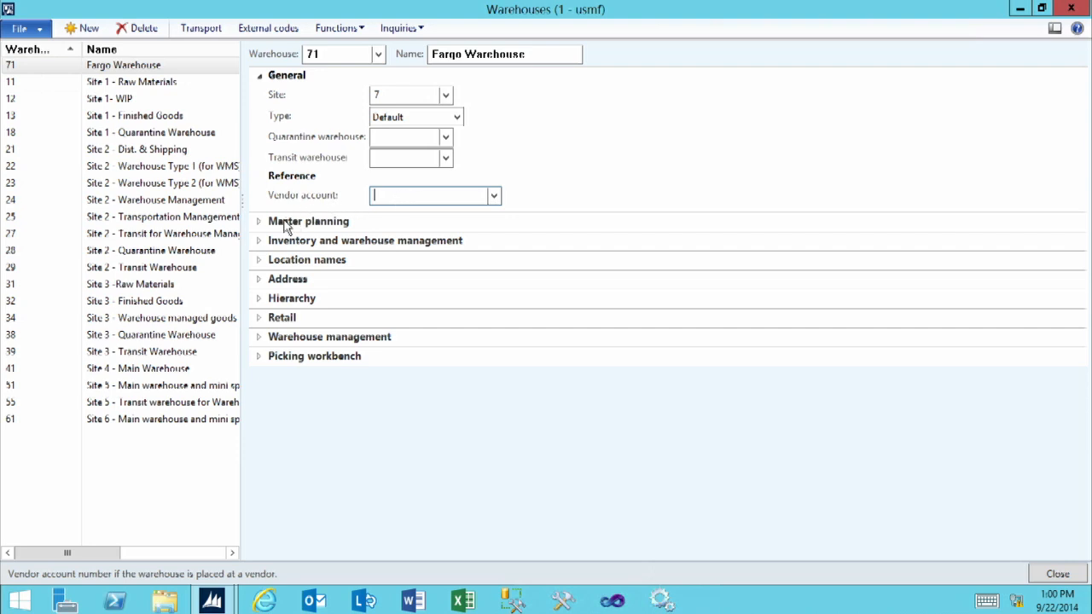
click(285, 223)
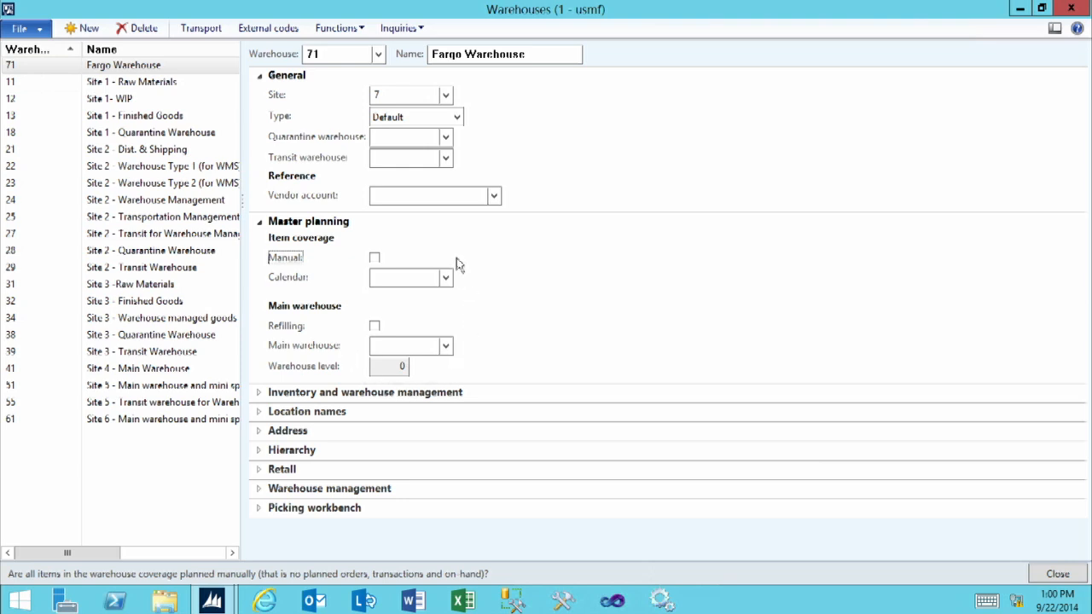
click(261, 227)
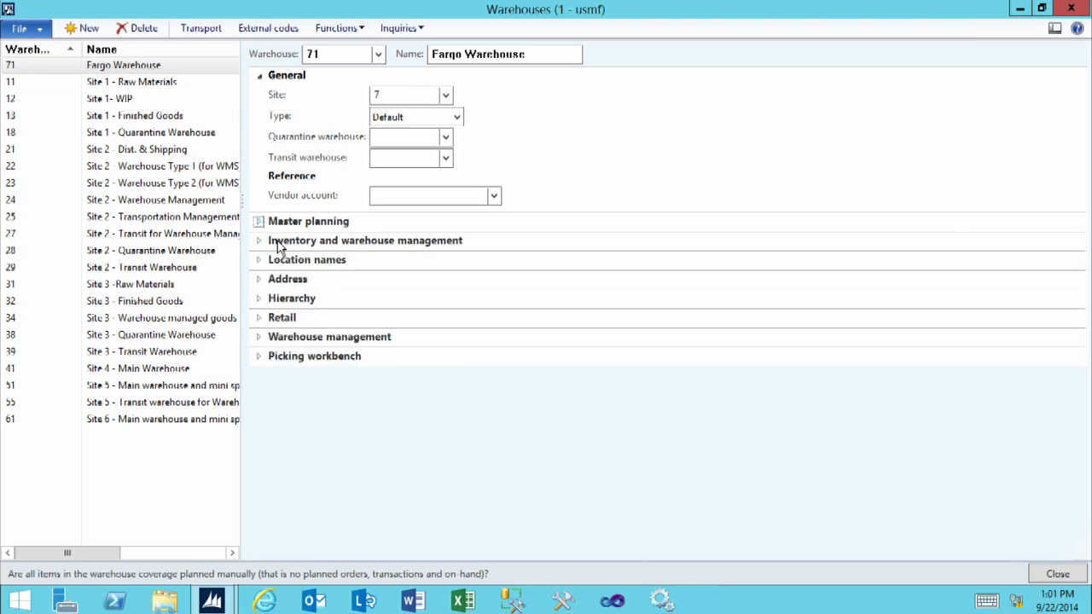
click(279, 244)
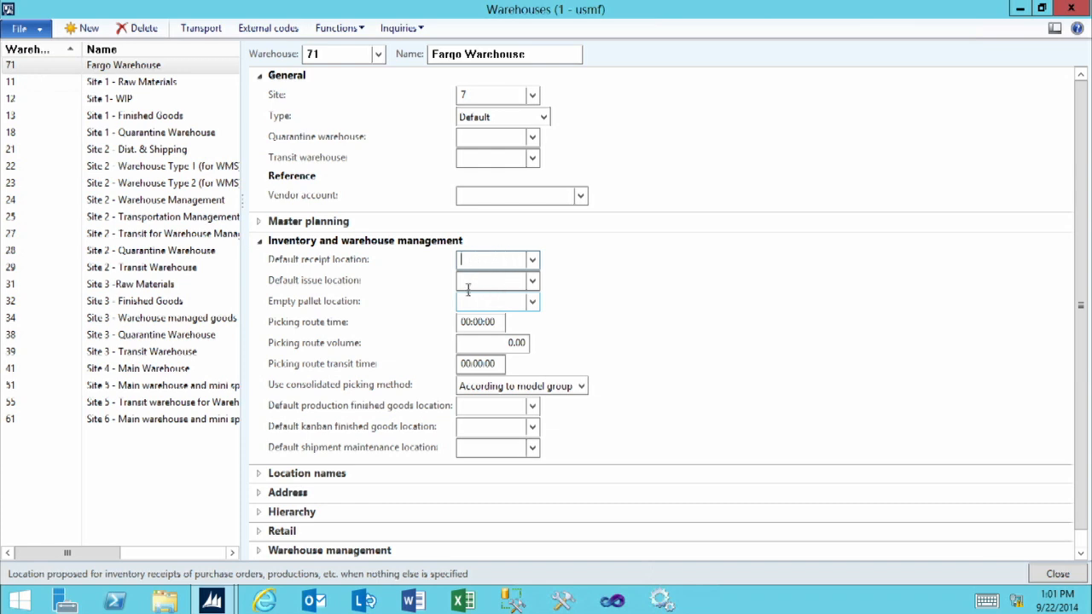
click(261, 242)
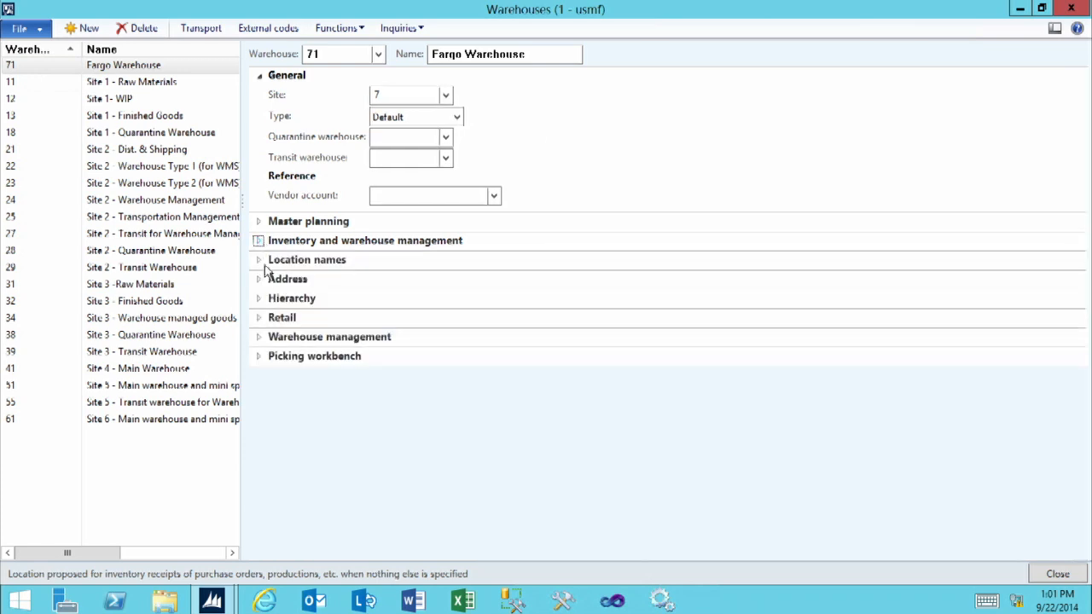
click(271, 262)
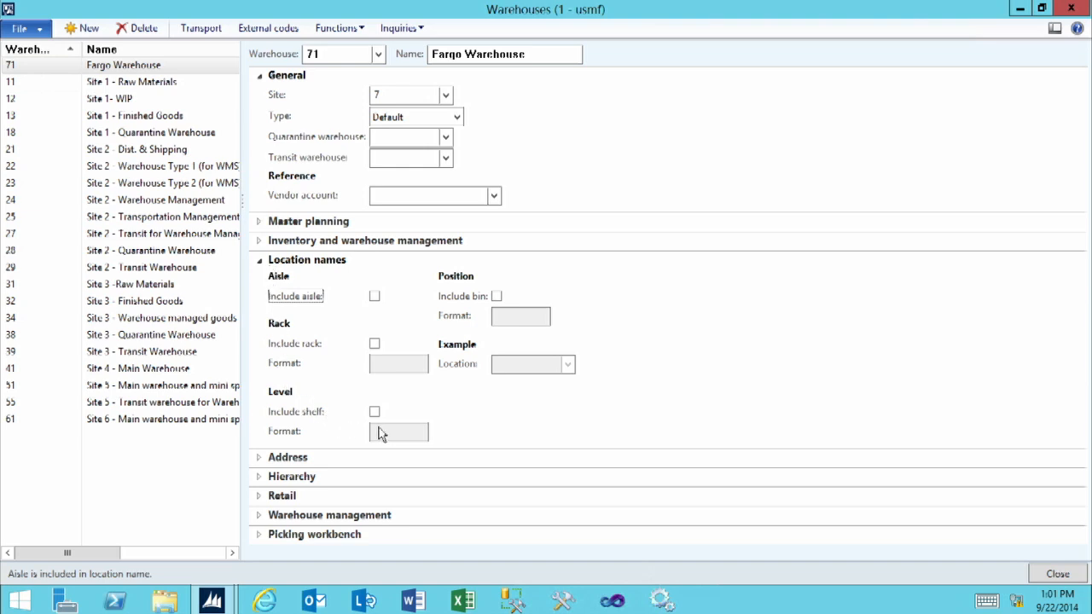
click(276, 261)
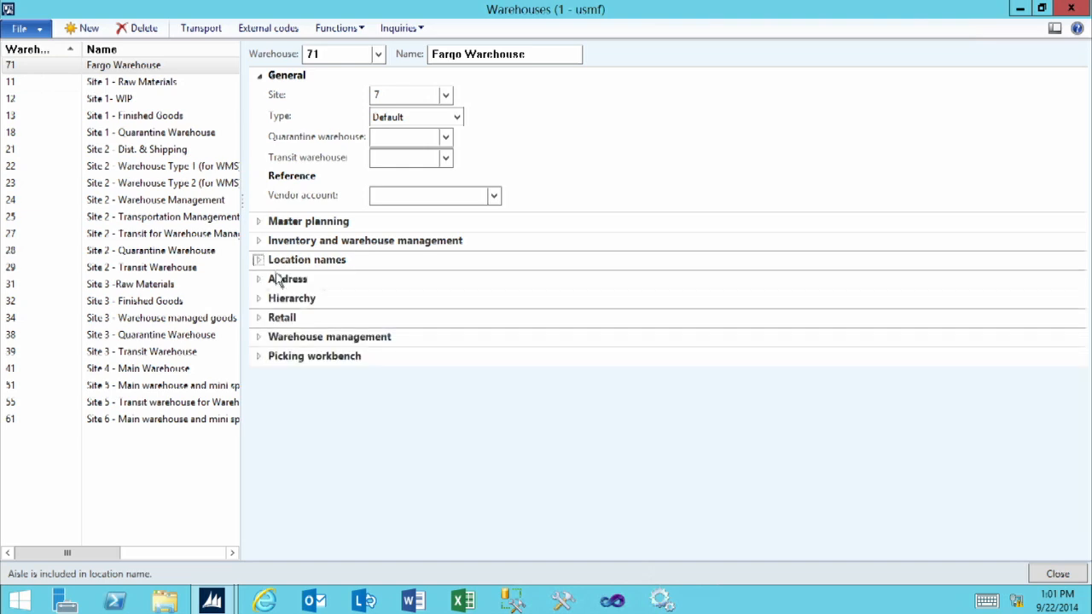
click(280, 281)
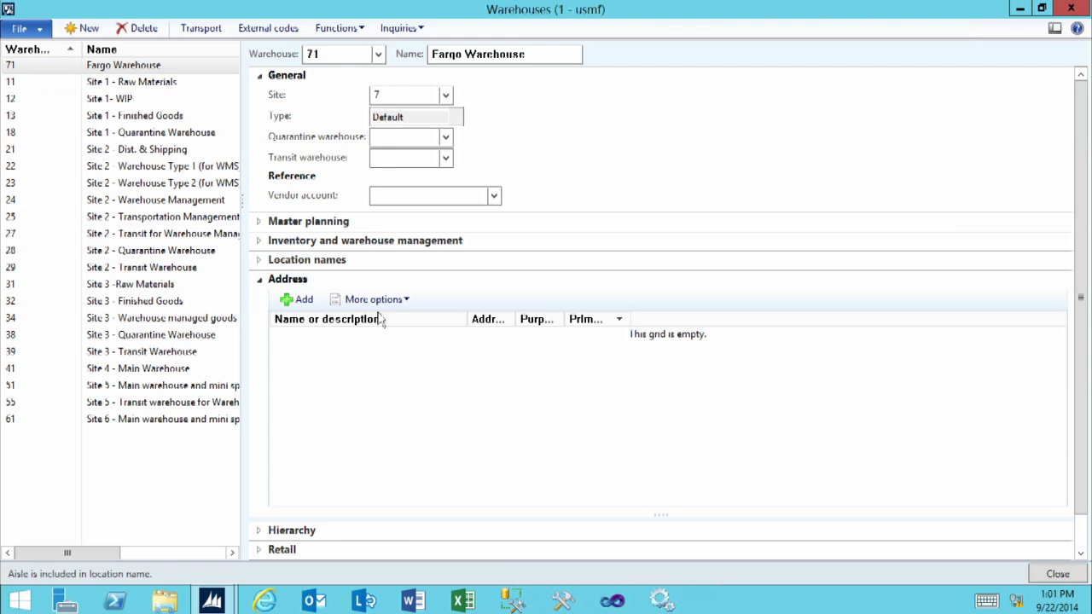
click(387, 95)
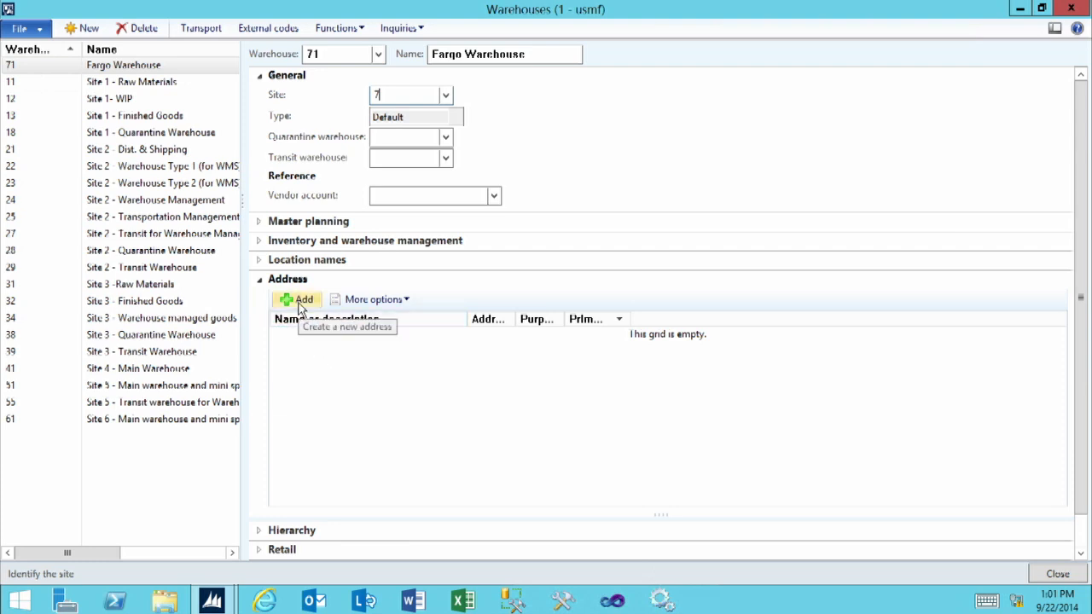
click(261, 279)
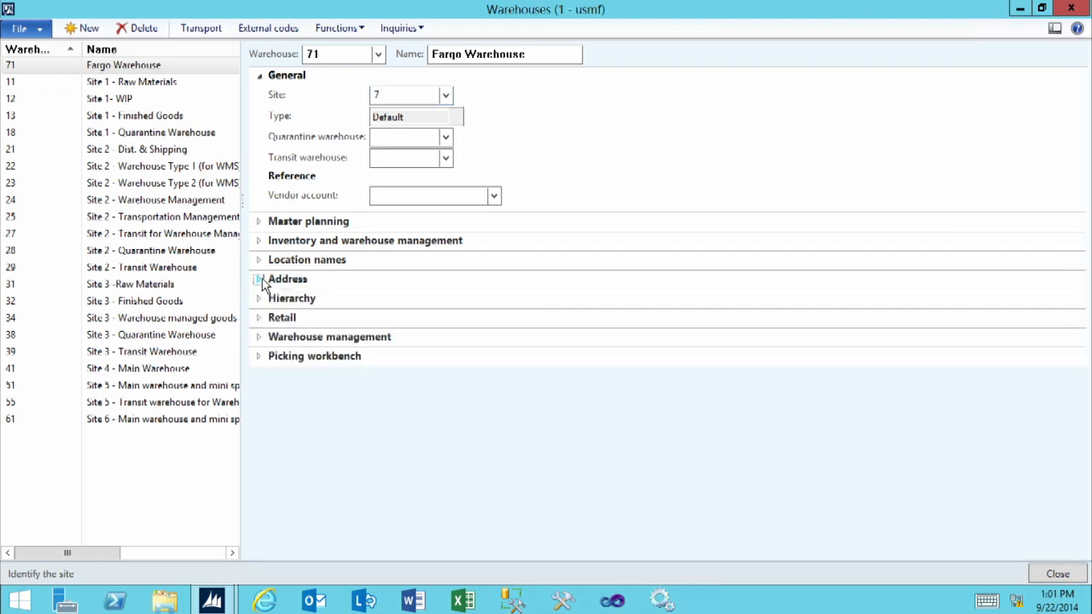
- Examine the Fargo warehouse's place in the site hierarchy and its retail, warehouse management and picking workbench settings
click(262, 300)
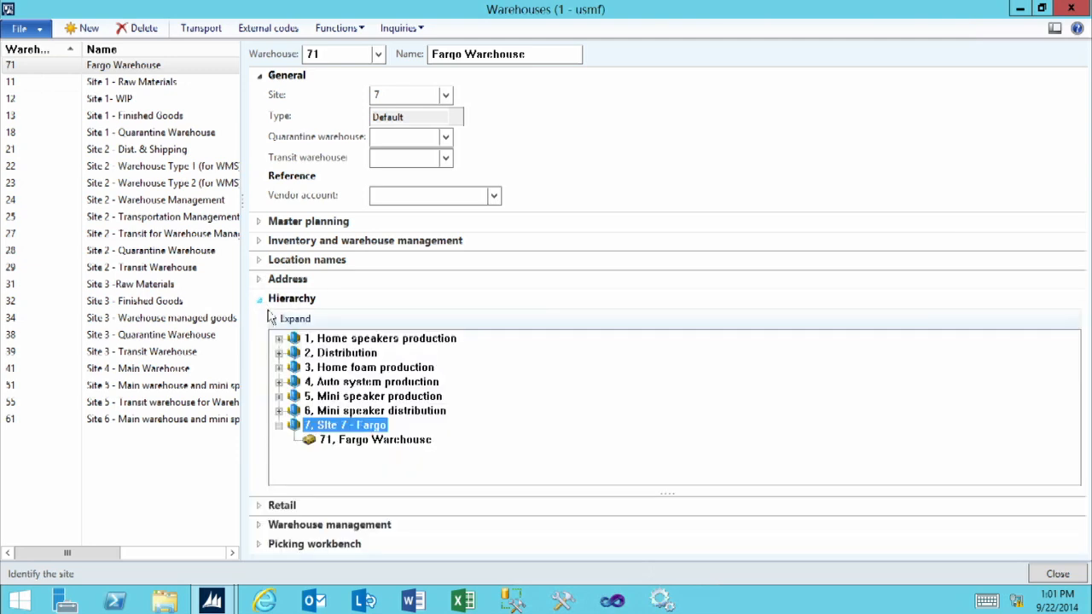
click(351, 444)
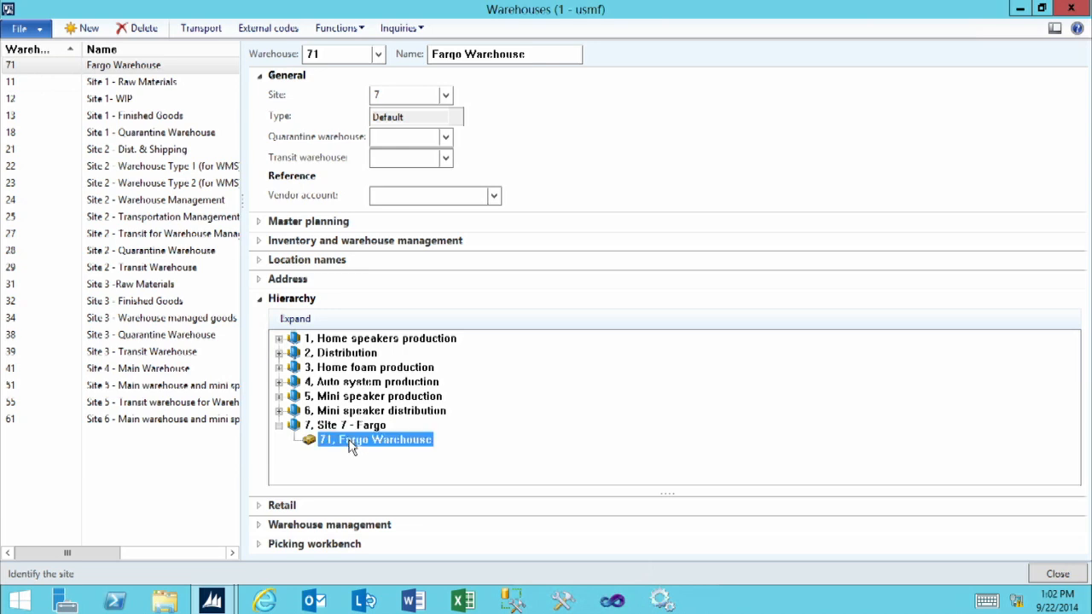
click(259, 300)
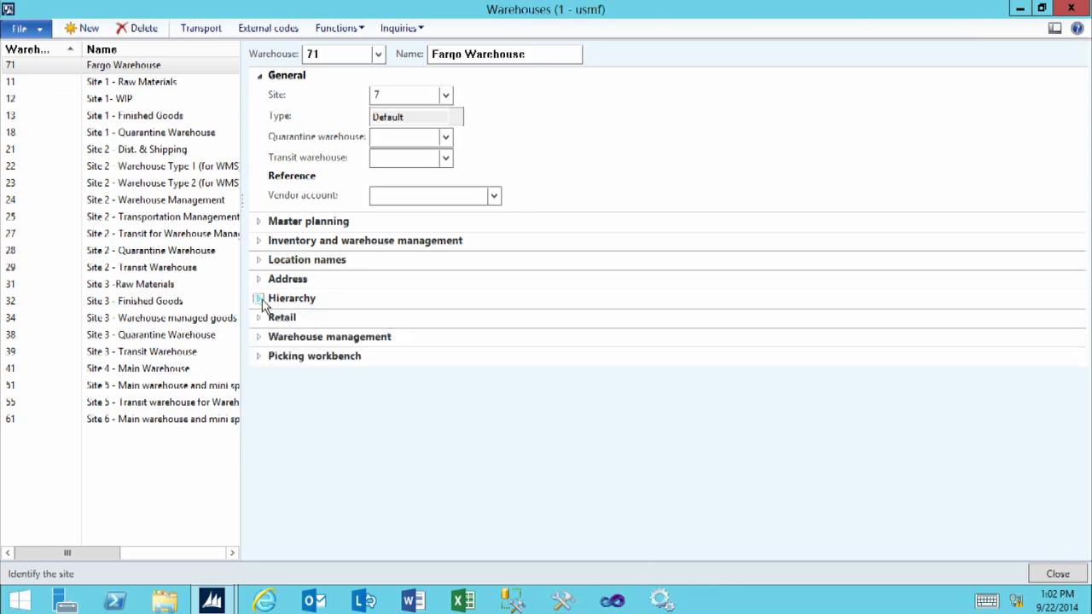
click(269, 320)
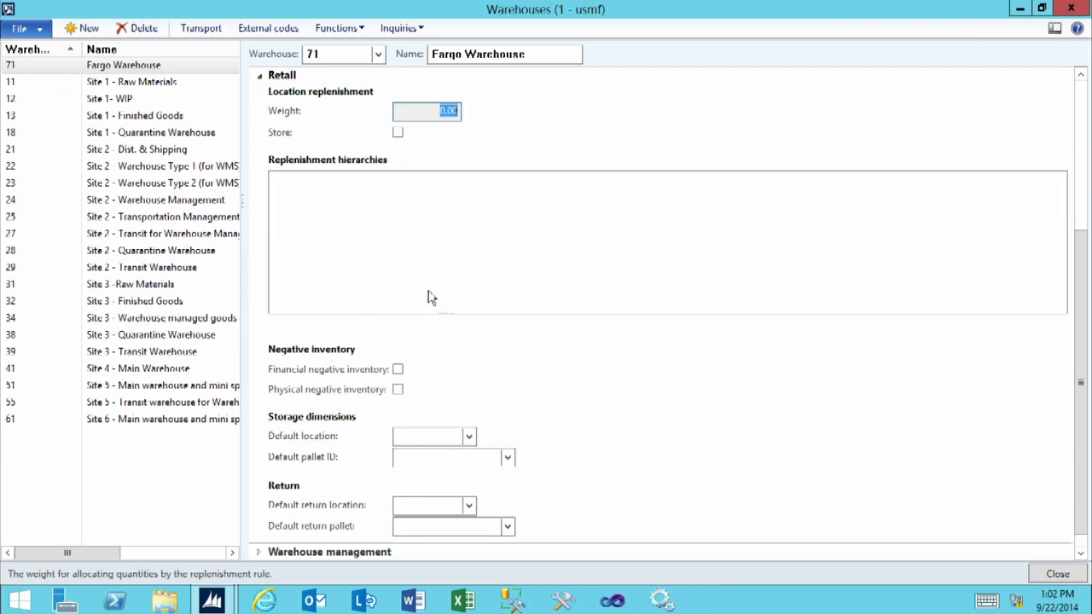
click(262, 80)
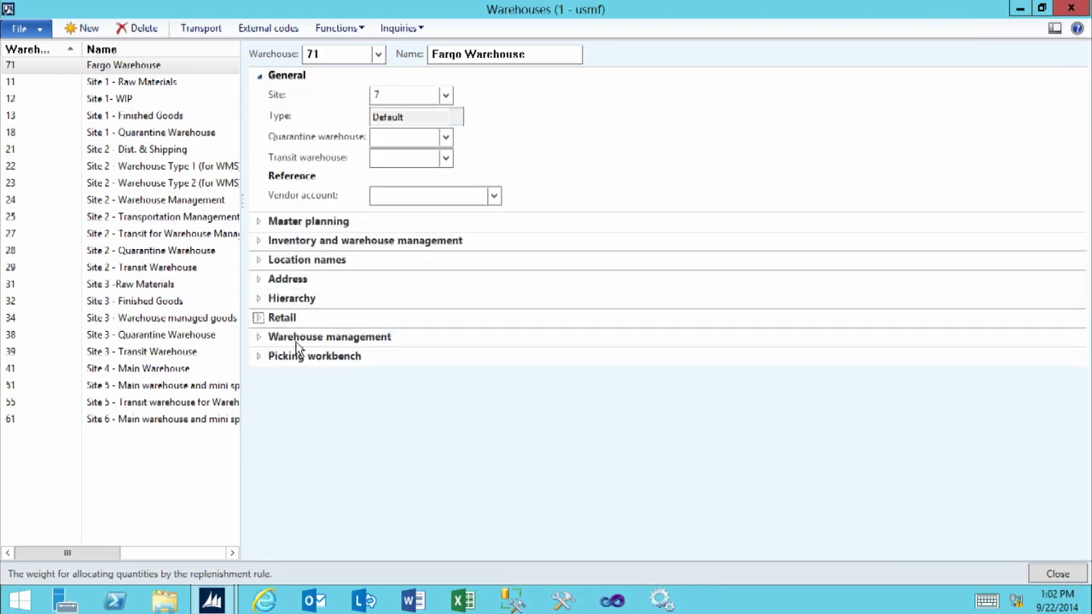
click(297, 337)
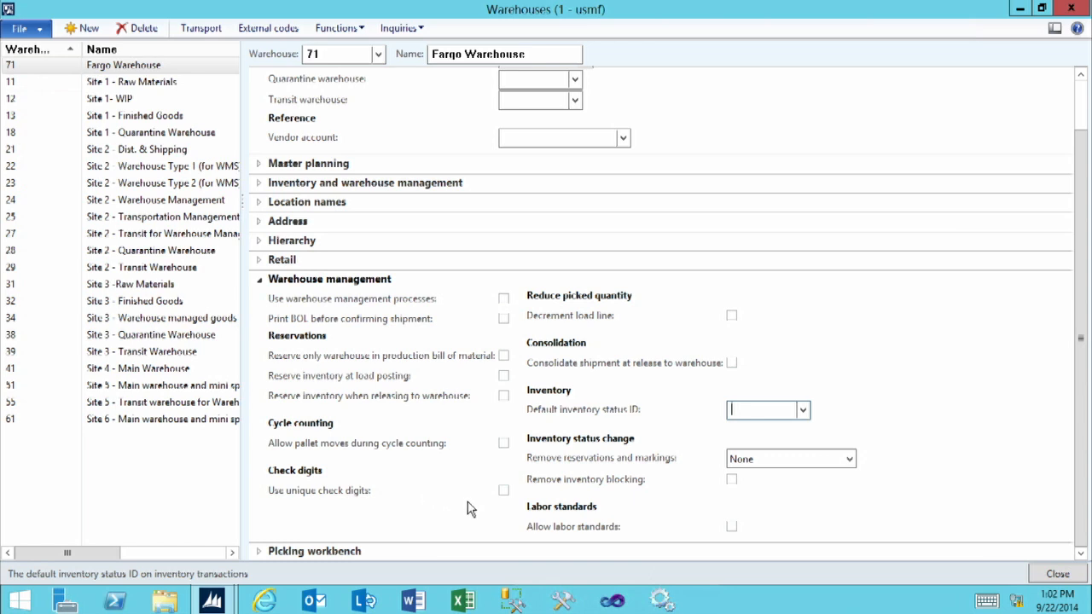
click(260, 280)
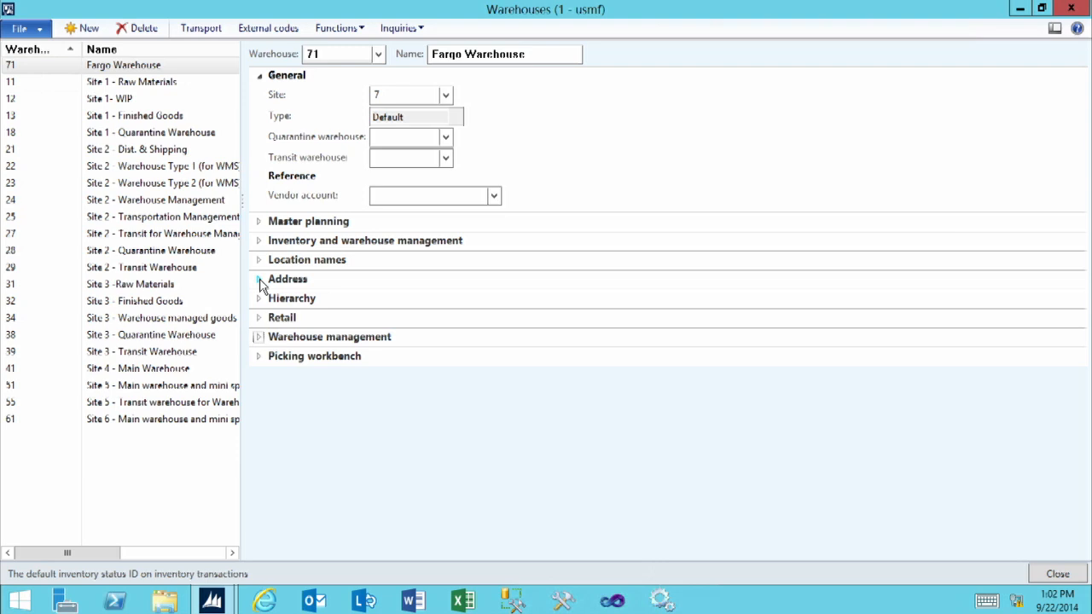
click(278, 358)
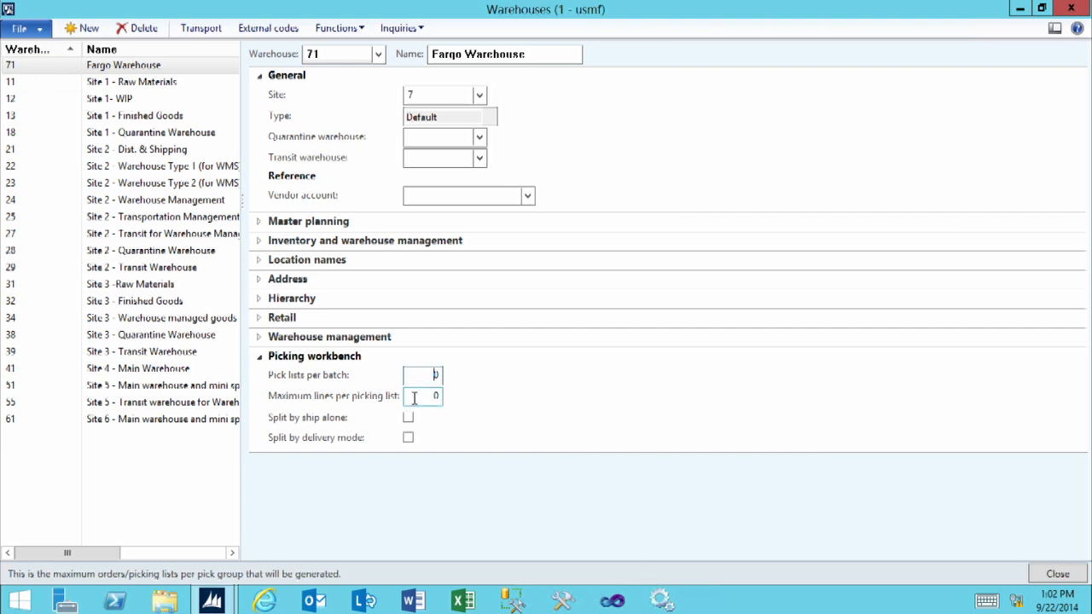
click(415, 396)
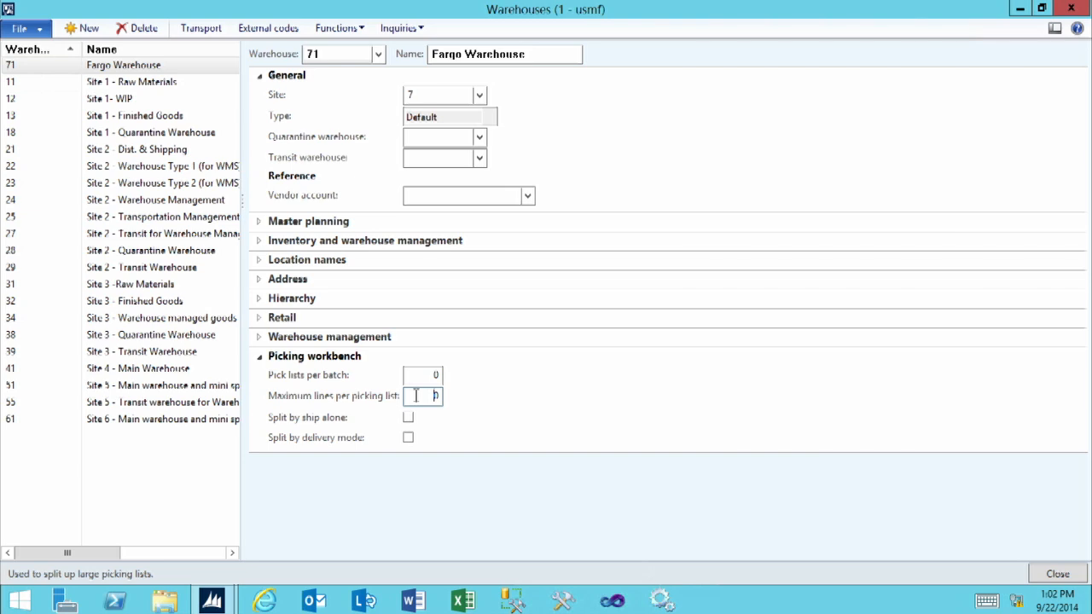
click(261, 360)
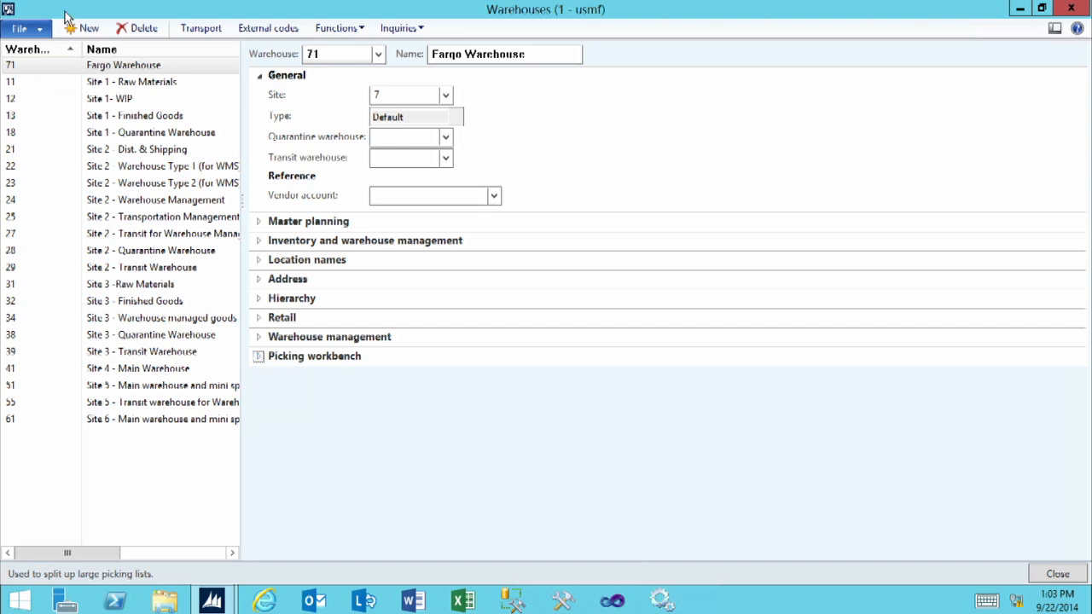
- Create another warehouse 71Q named "71 - Quarantine Fargo"
click(86, 29)
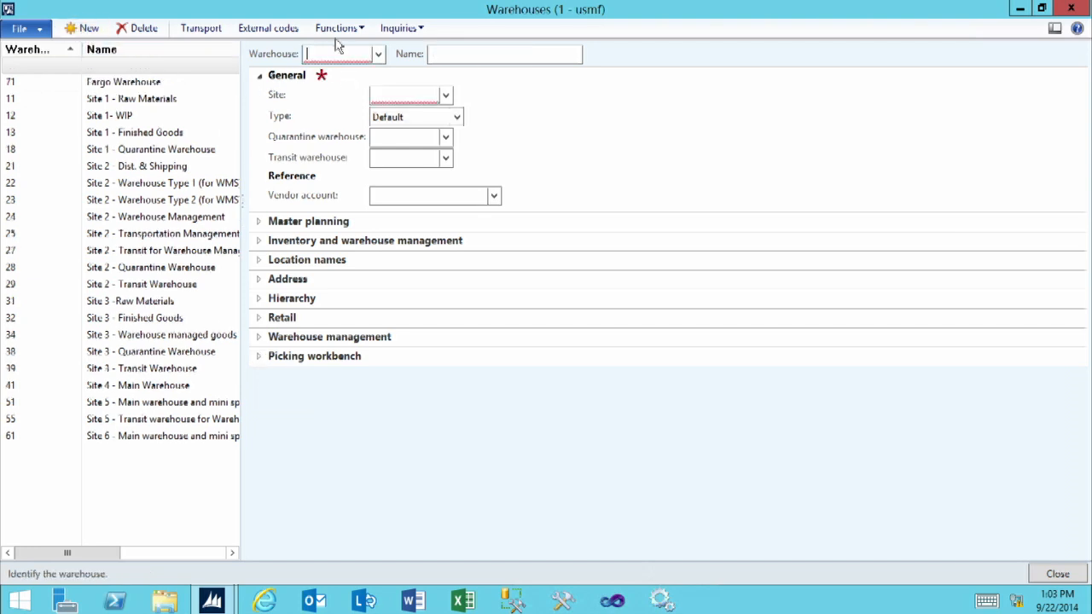
text(71Q)
click(442, 56)
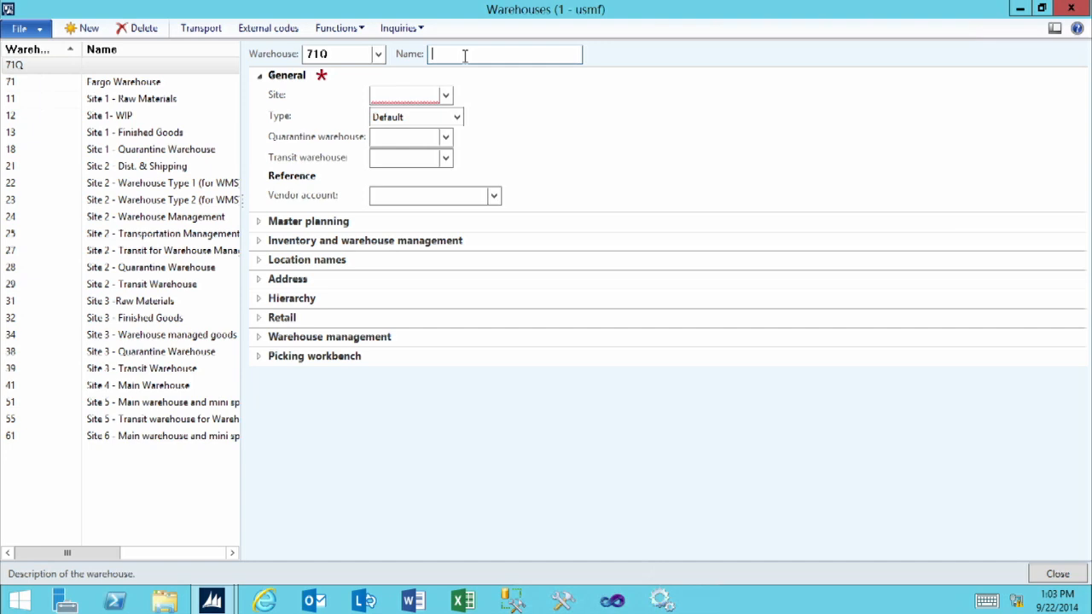
text(71 - Quarantine: Fargo)
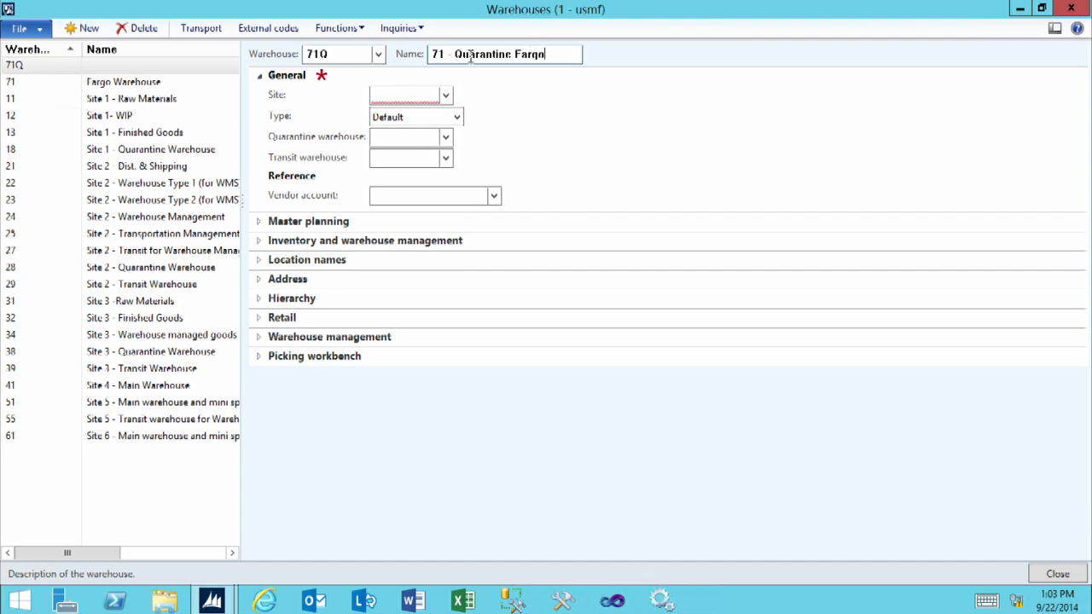
- Assign warehouse 71Q to site 7 (Site 7 - Fargo) and set its warehouse type to Quarantine
click(427, 98)
click(446, 97)
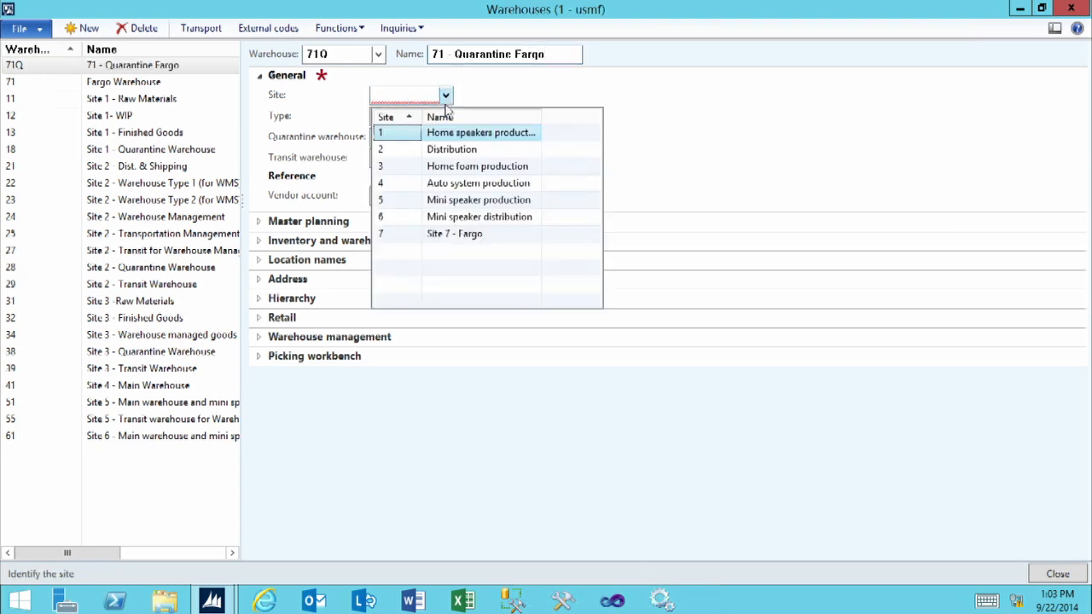
click(419, 234)
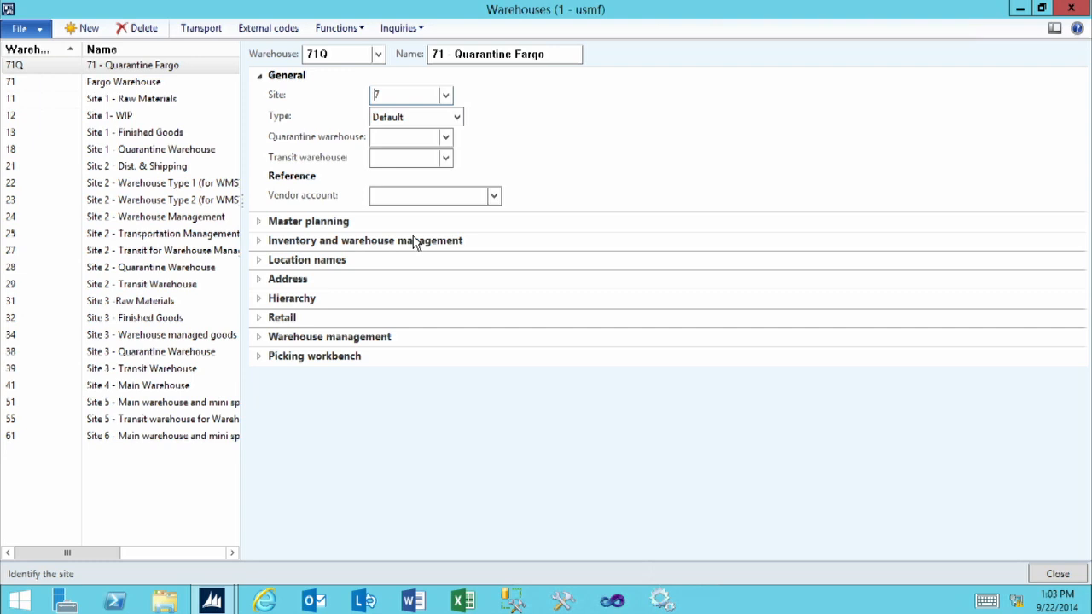
click(459, 121)
click(413, 148)
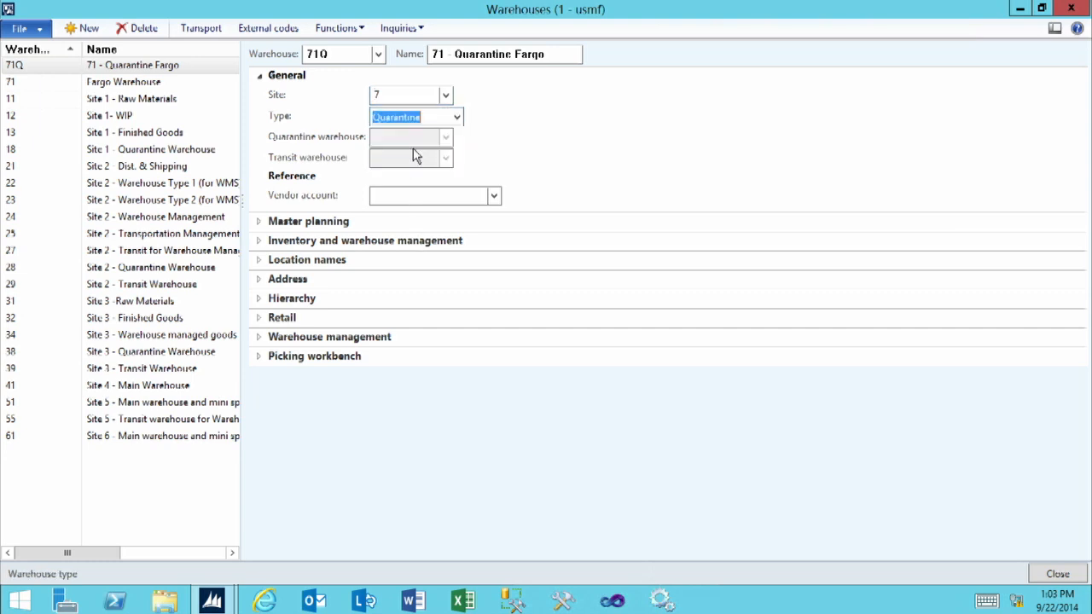
click(419, 119)
click(415, 139)
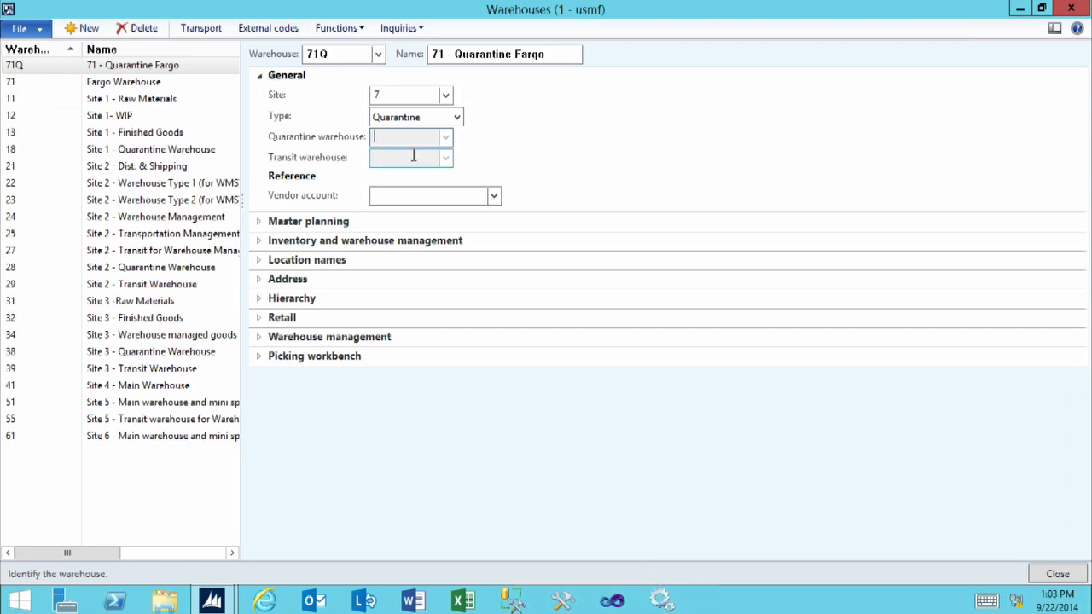
click(413, 155)
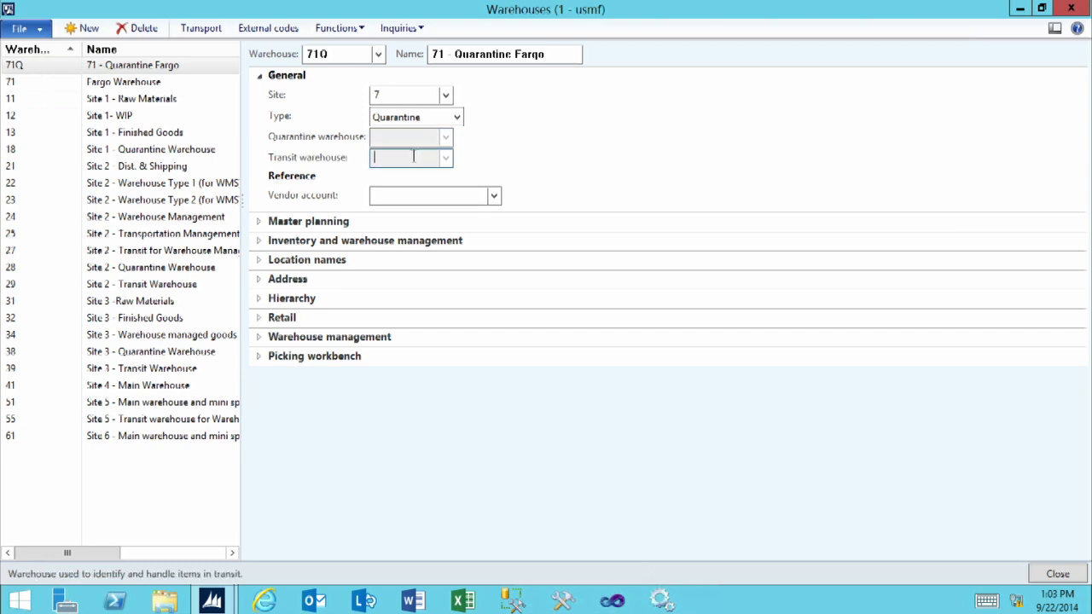
- Set 71Q as the quarantine warehouse of warehouse 71 (Fargo Warehouse)
click(12, 84)
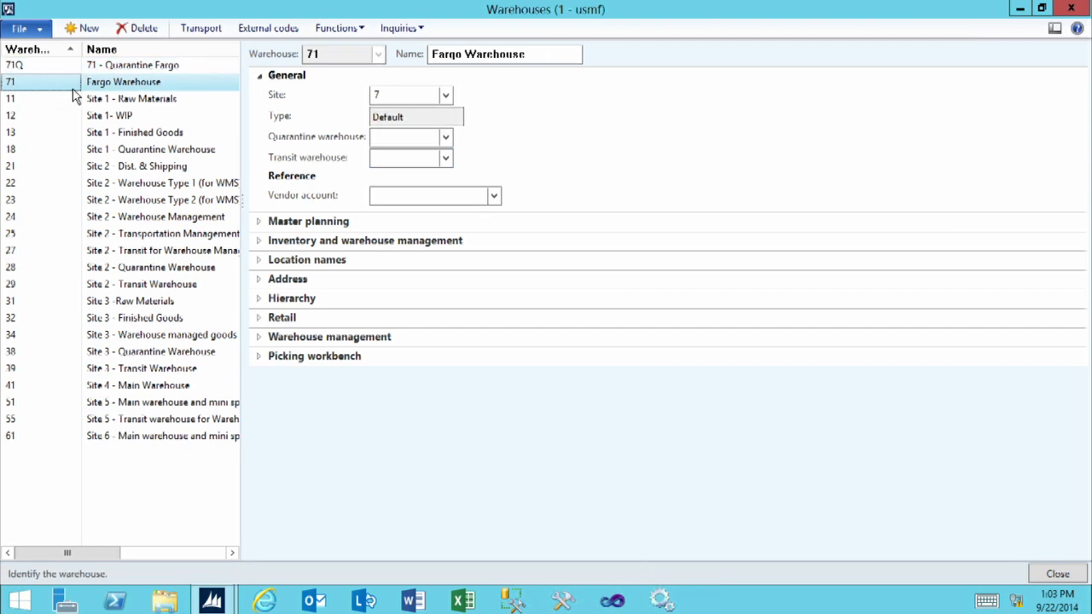
click(382, 136)
click(444, 138)
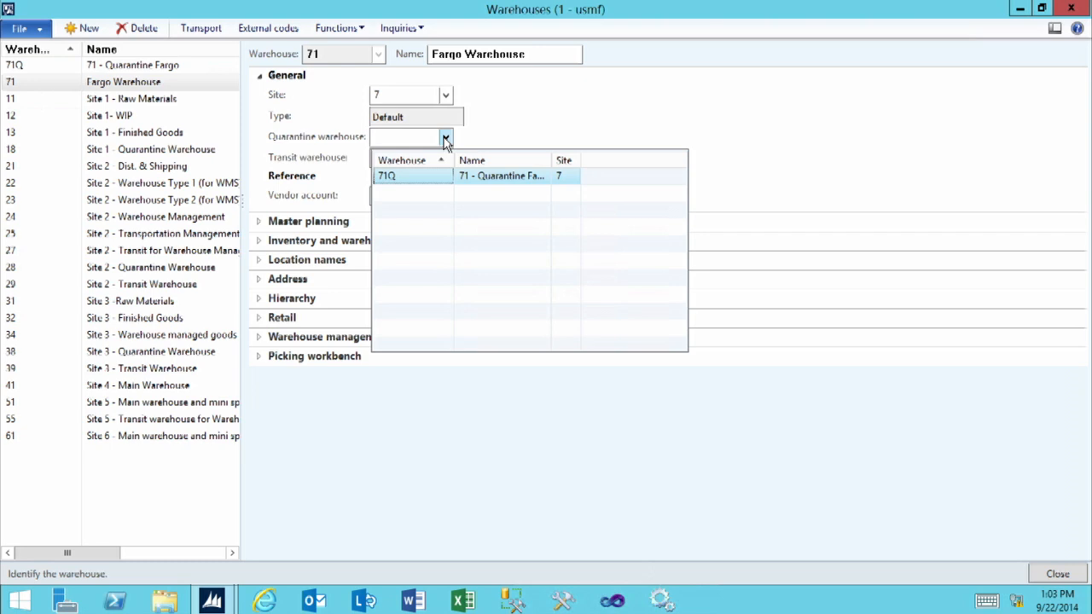
click(394, 177)
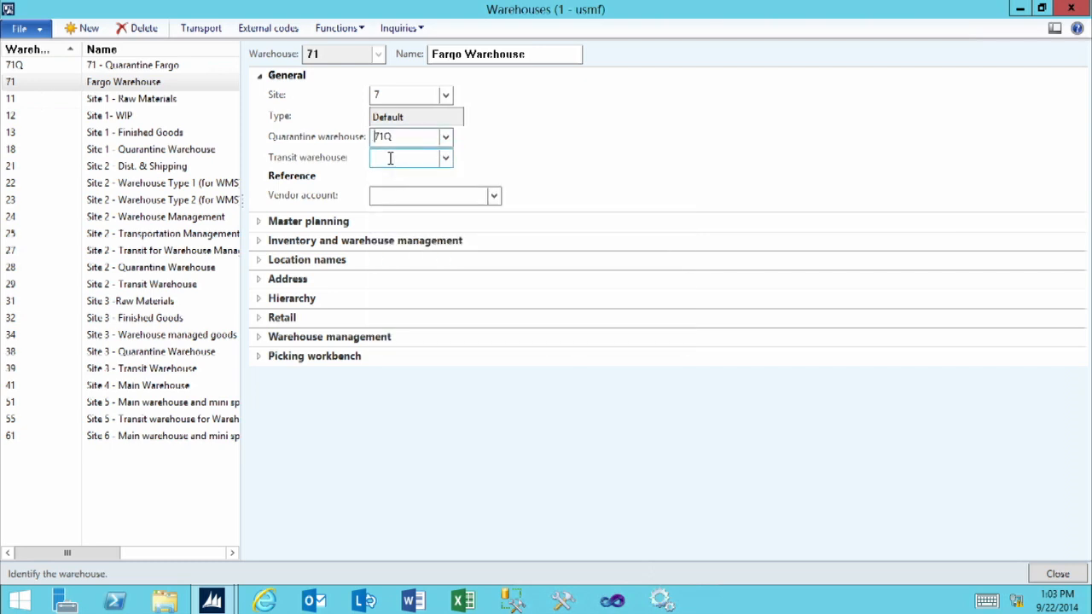
click(390, 158)
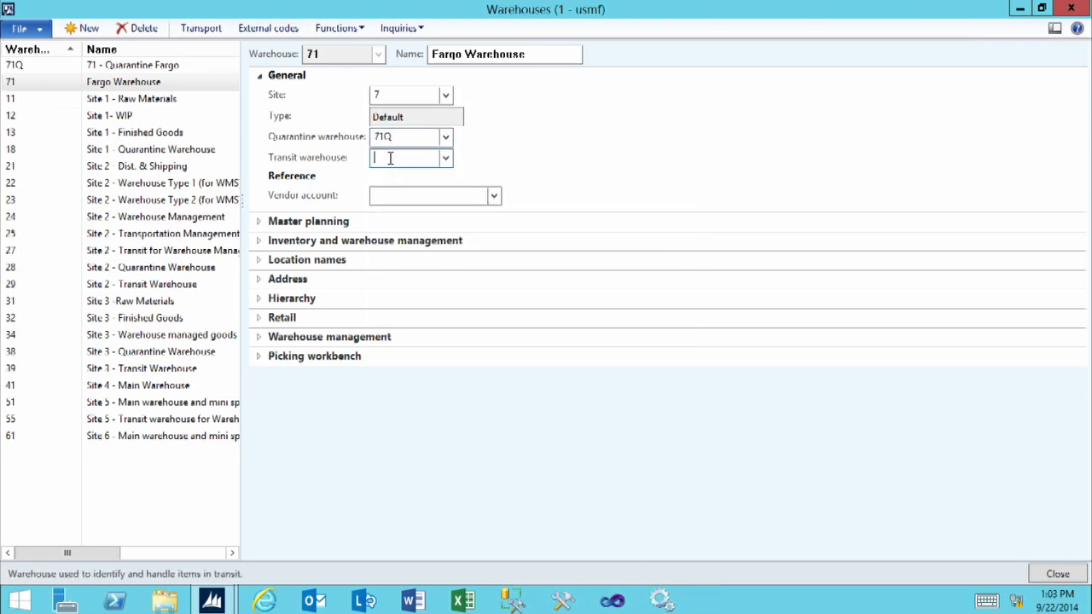
click(392, 94)
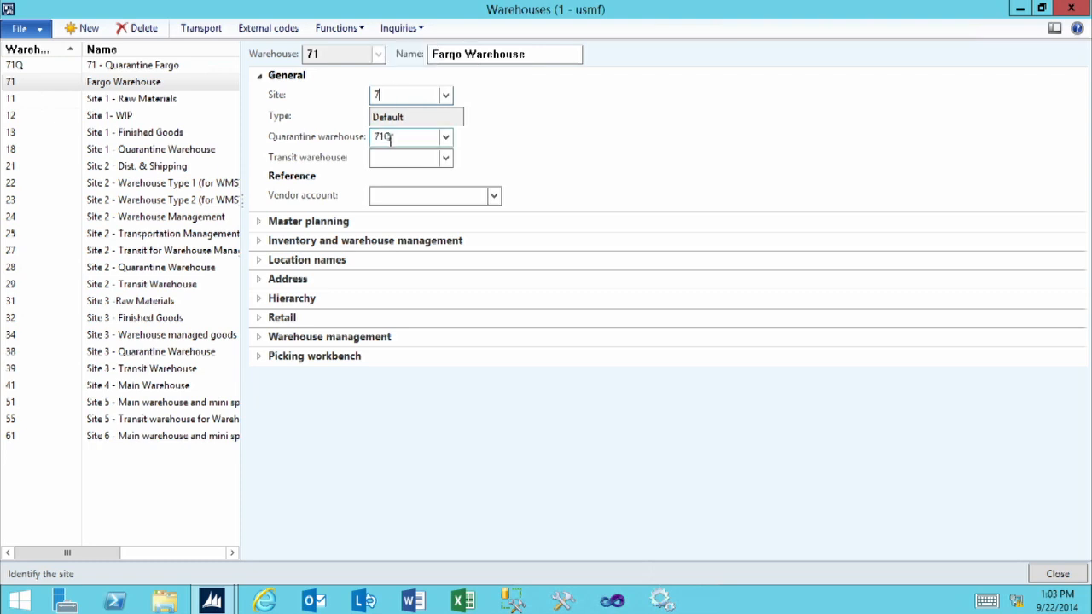
click(396, 159)
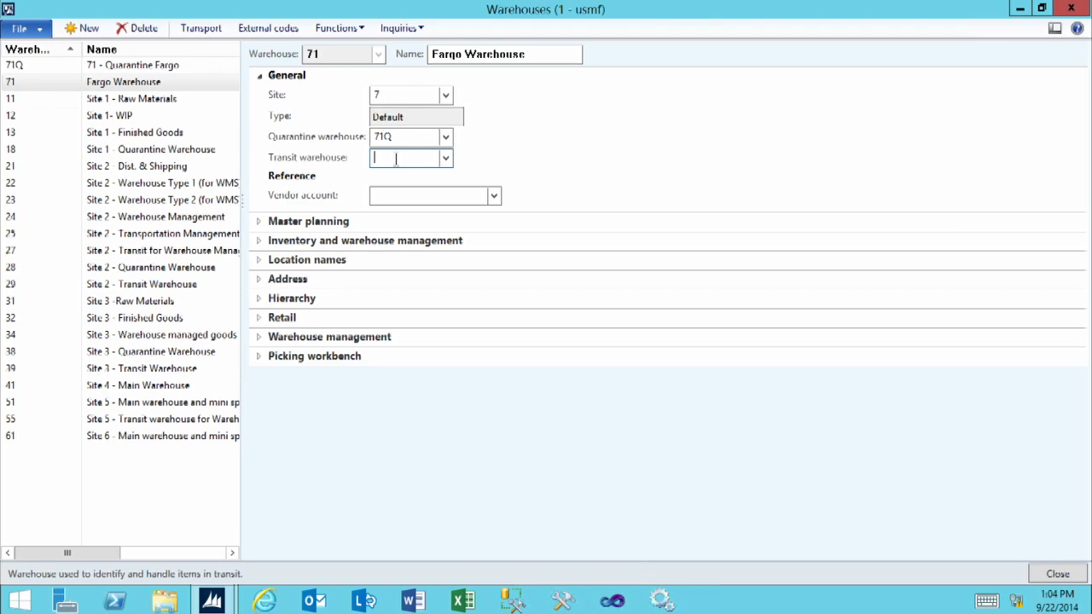